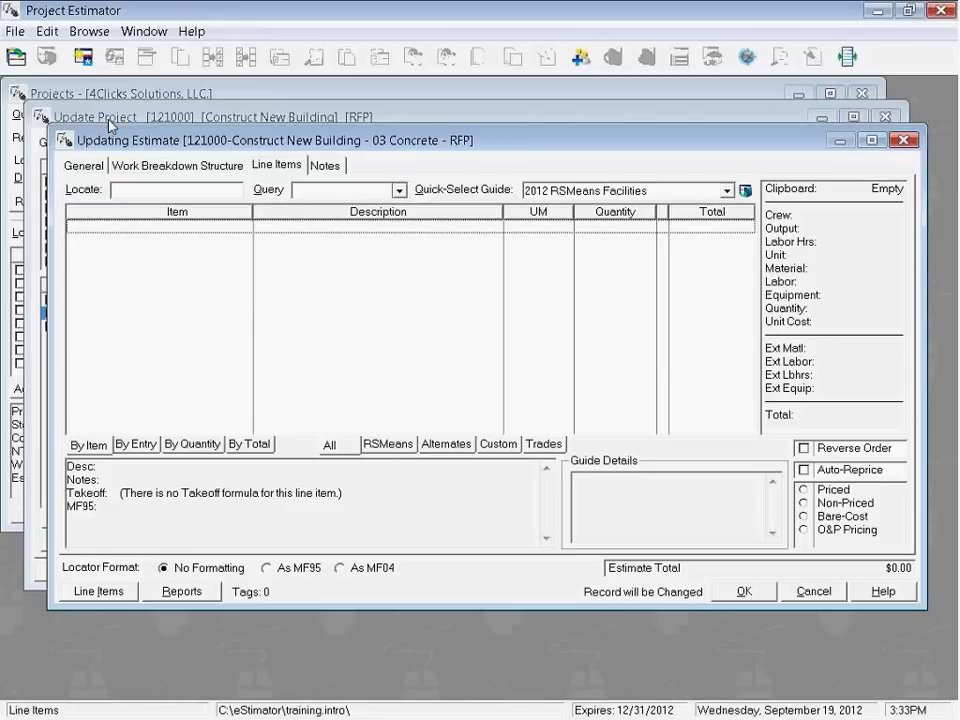
Open the default 2012 RSMeans Facilities guide from the empty Line Items grid's context menu
right_click(295, 233)
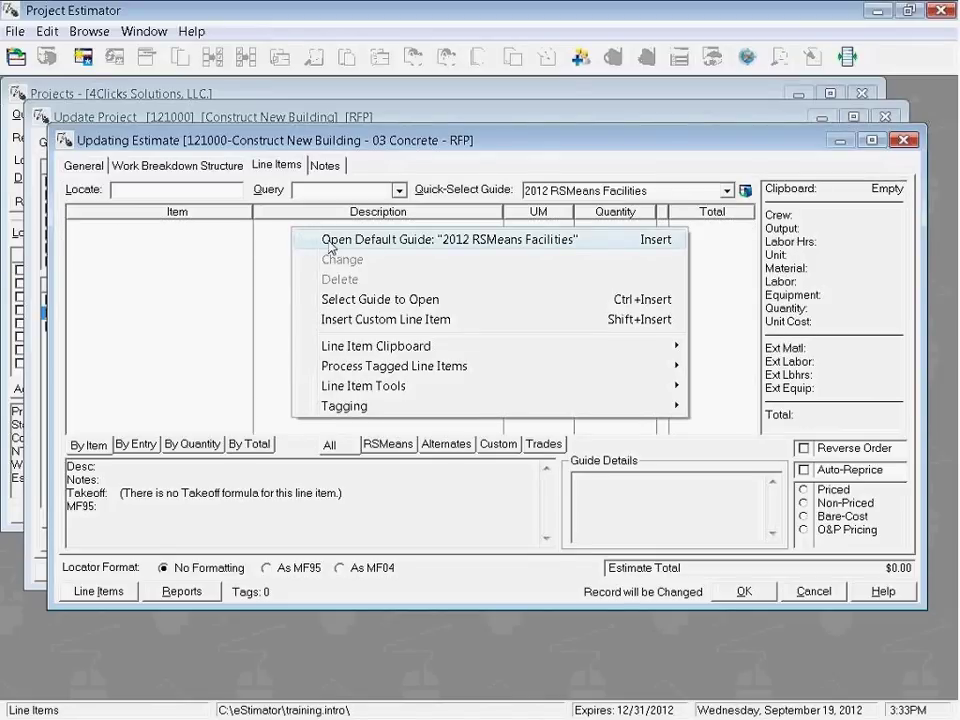
left_click(490, 246)
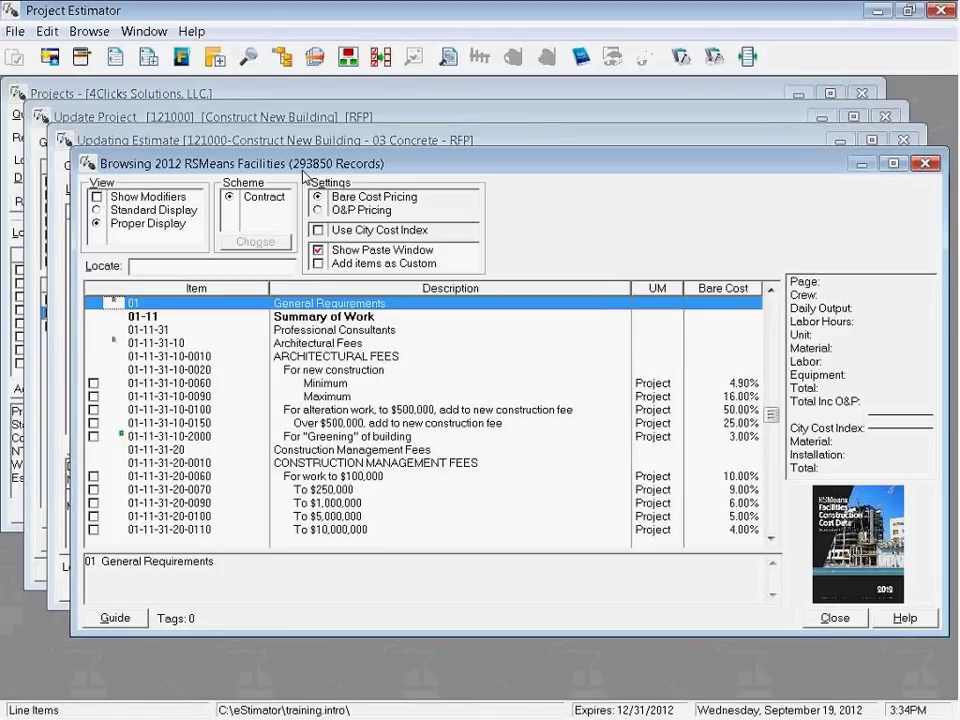
type("09")
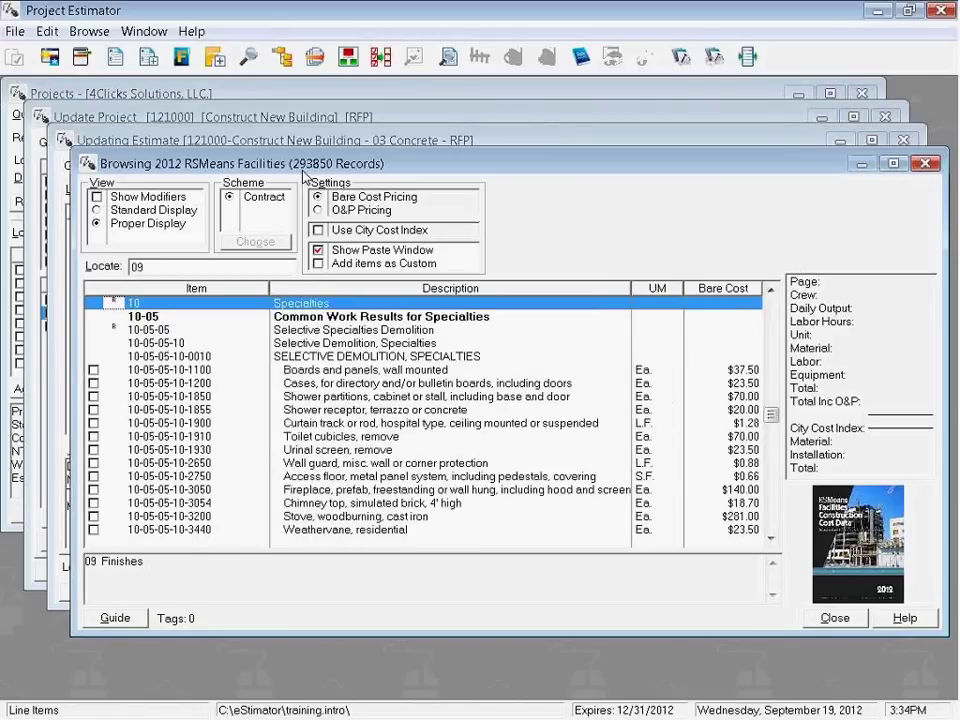
type("-05-05-20")
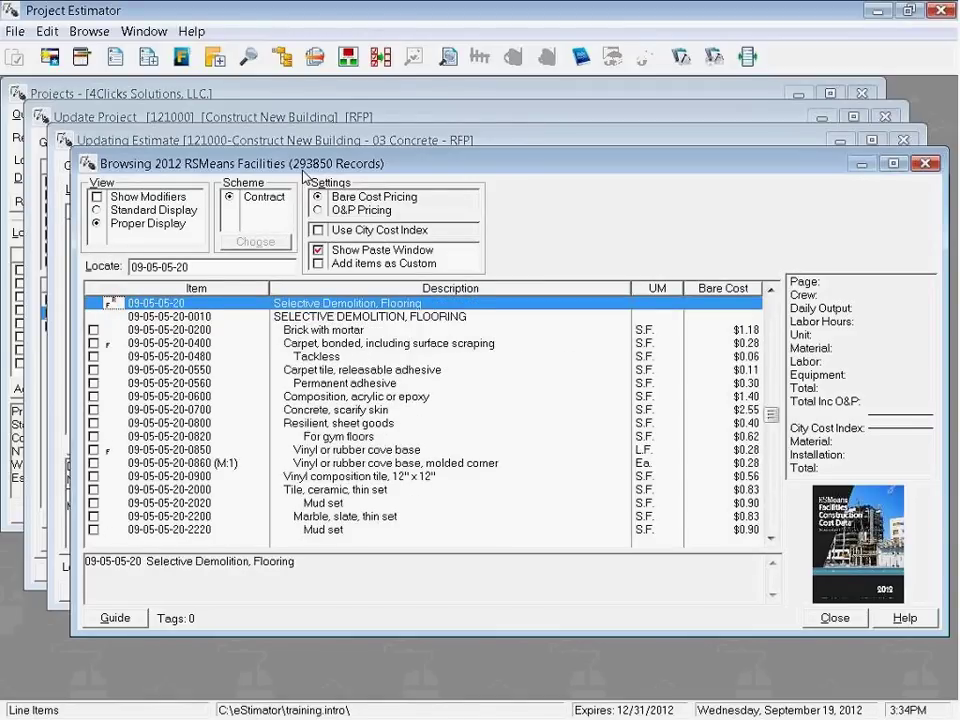
key("BackSpace")
key("BackSpace")
key("BackSpace")
key("BackSpace")
key("BackSpace")
key("BackSpace")
key("BackSpace")
key("BackSpace")
key("BackSpace")
key("BackSpace")
key("BackSpace")
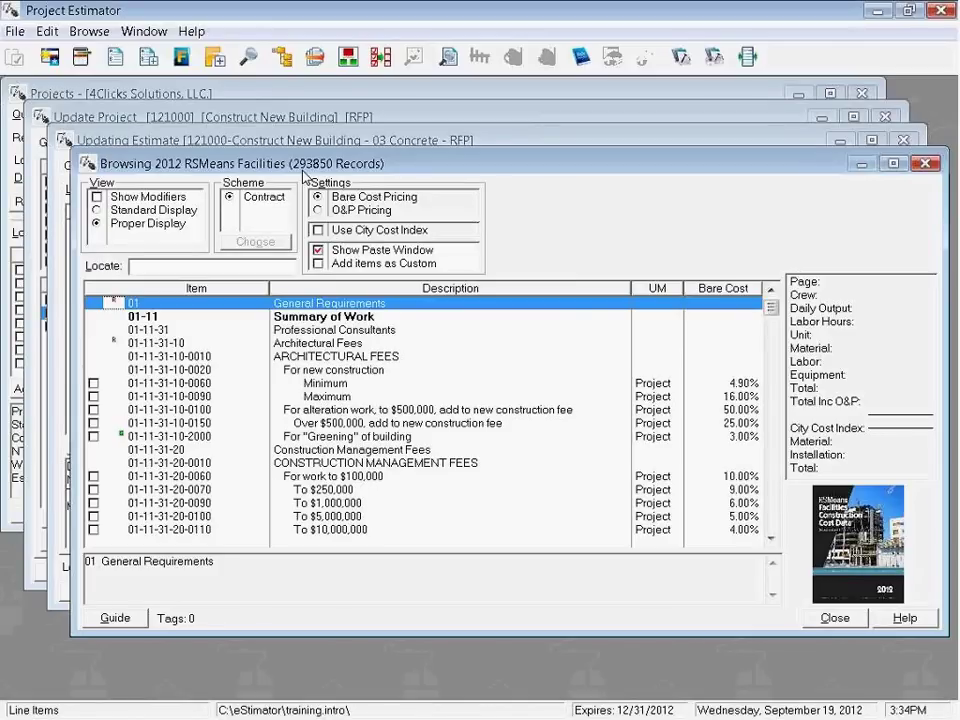
Open the 13,615-record Guide Index through Search Utilities > Index on a guide row
right_click(198, 310)
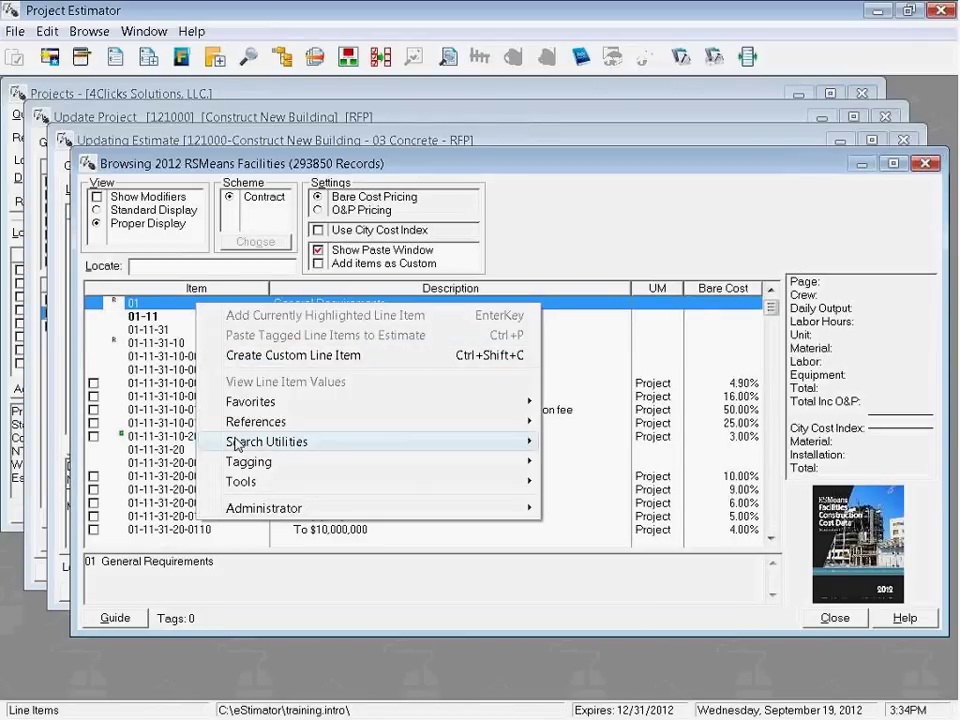
mouse_move(240, 443)
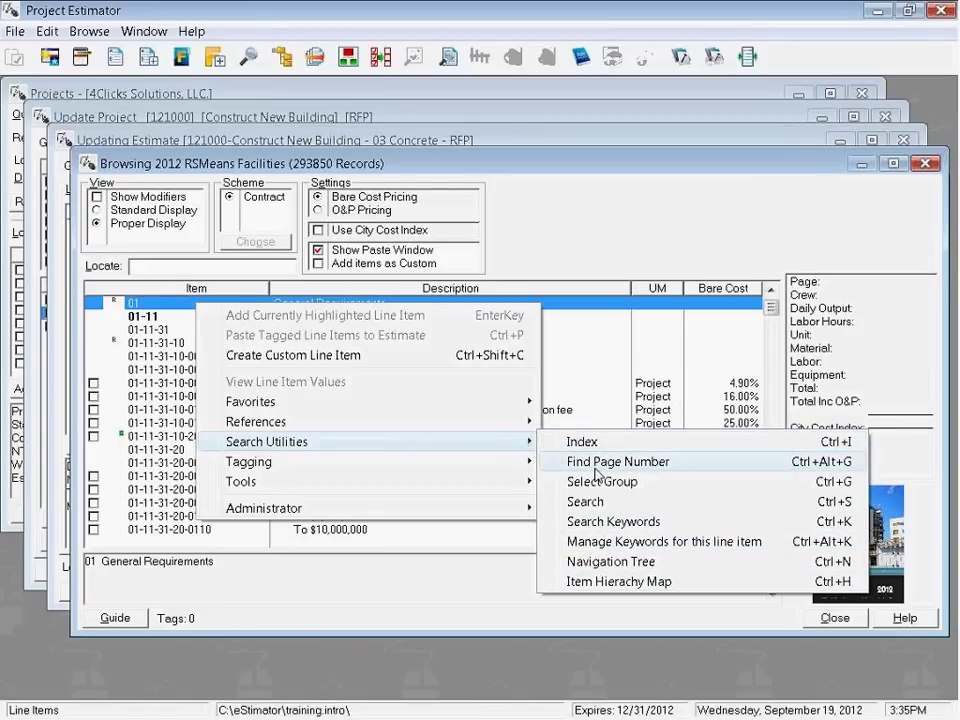
left_click(624, 443)
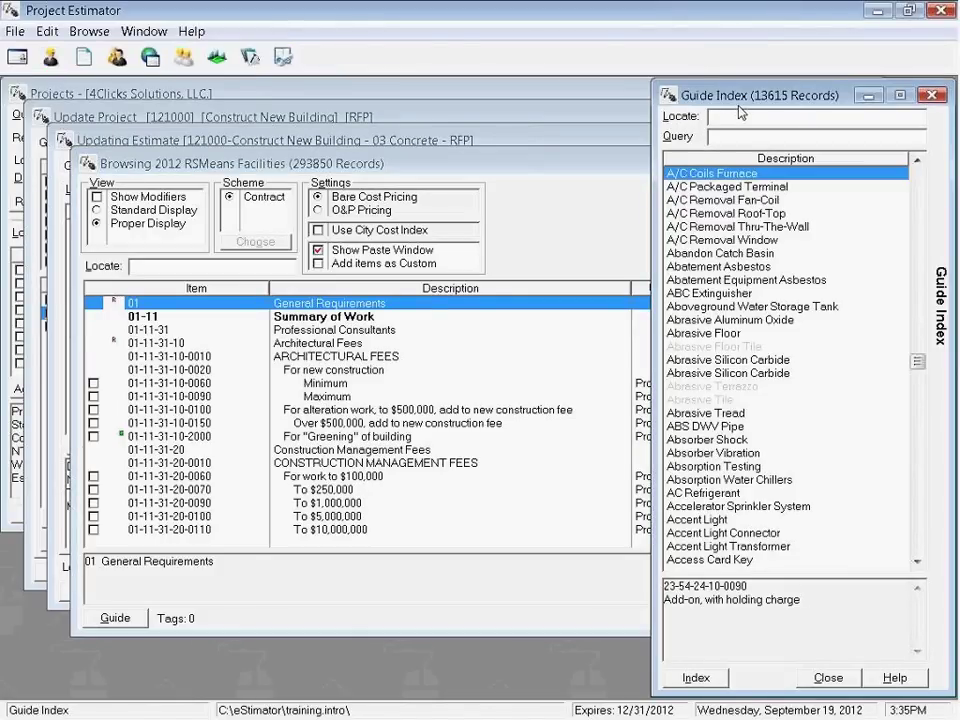
Close the Guide Index, leaving the Facilities guide on General Requirements
key("Escape")
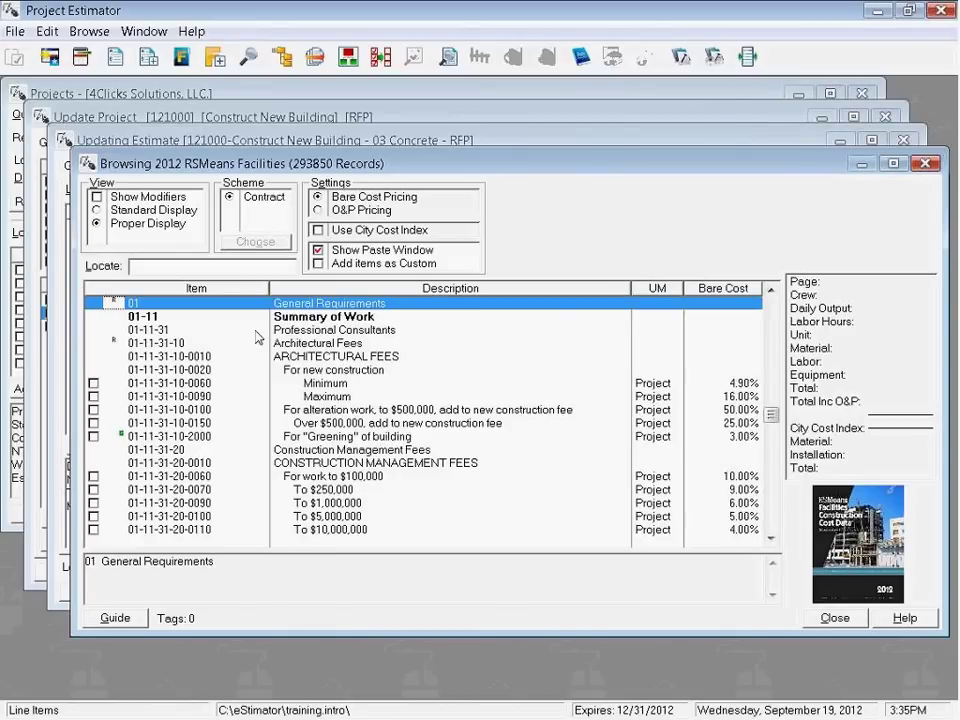
right_click(193, 313)
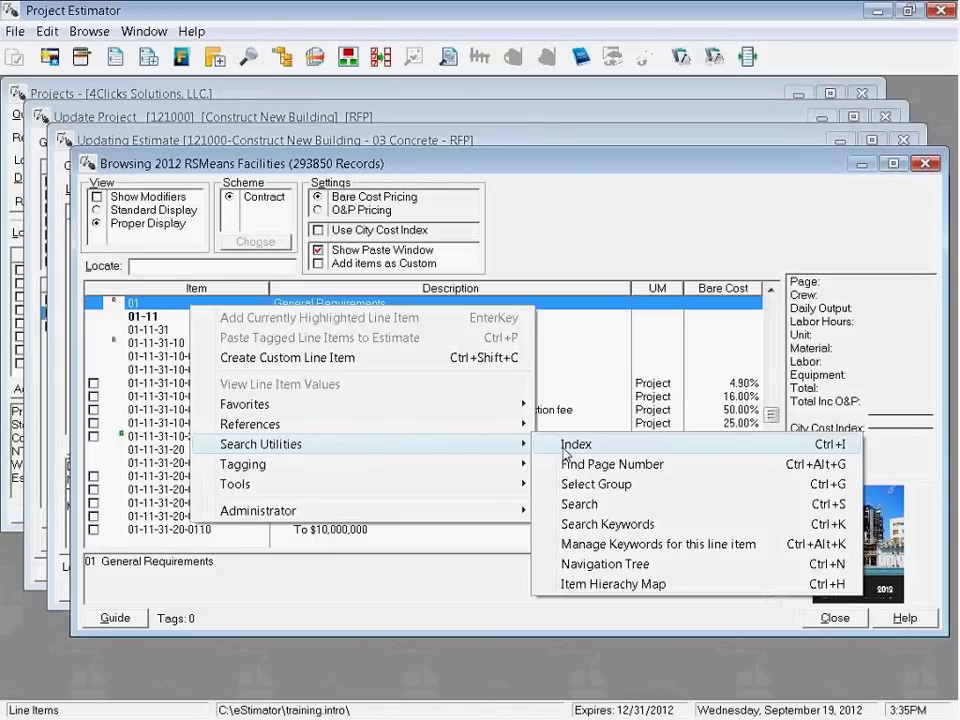
left_click(553, 316)
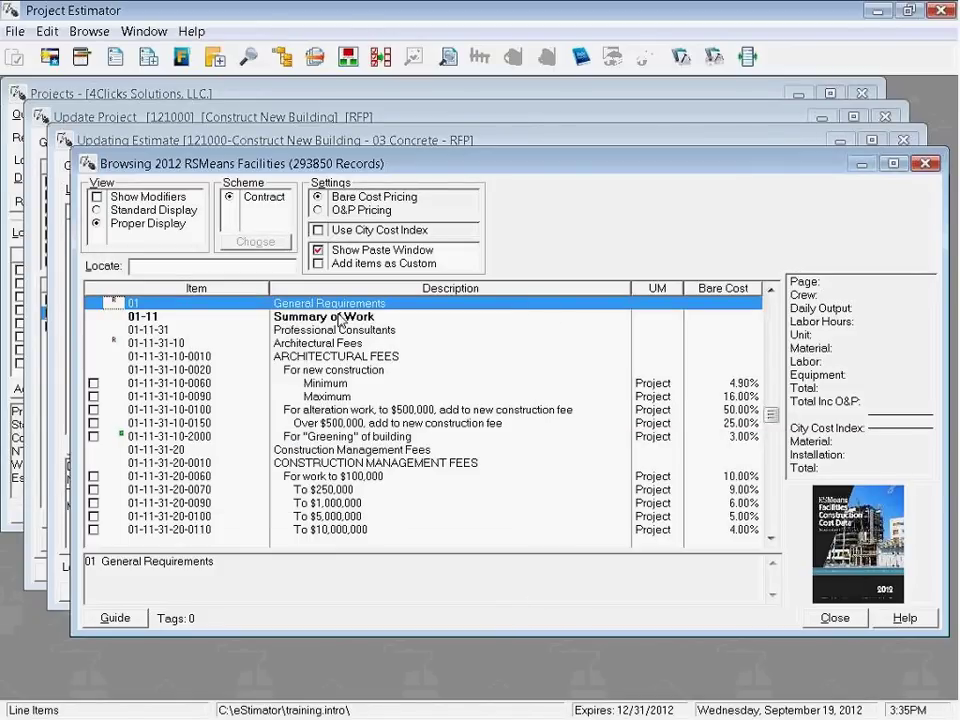
key("Down")
key("Down")
key("Up")
key("Up")
key("ctrl+g")
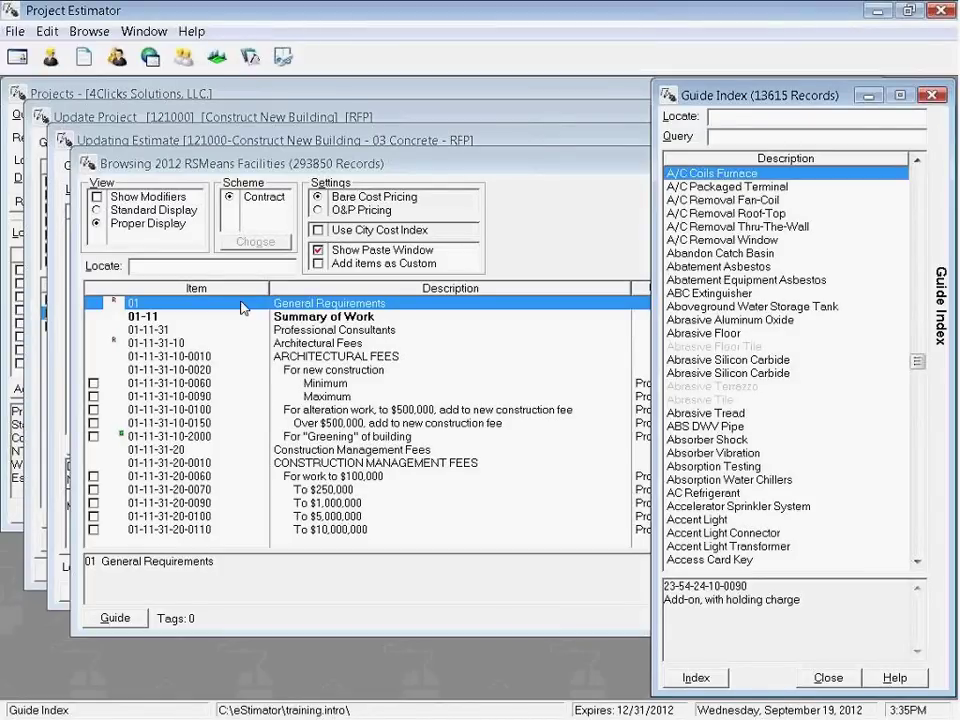
key("ctrl+g")
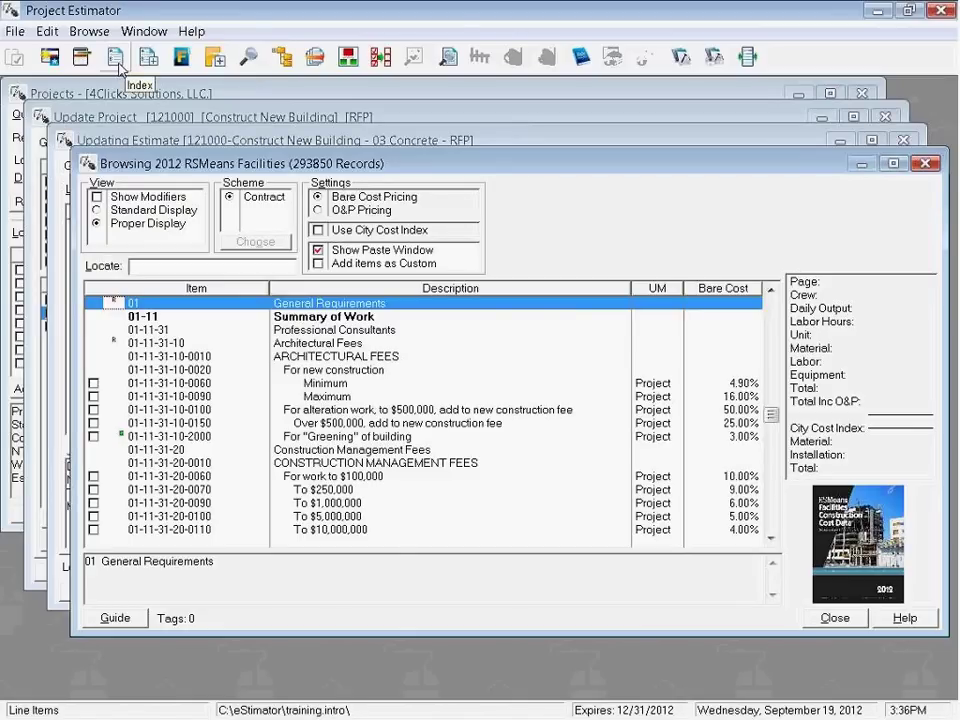
Reopen the Guide Index from the toolbar and step through entries, ending on A/C Coils Furnace
left_click(116, 60)
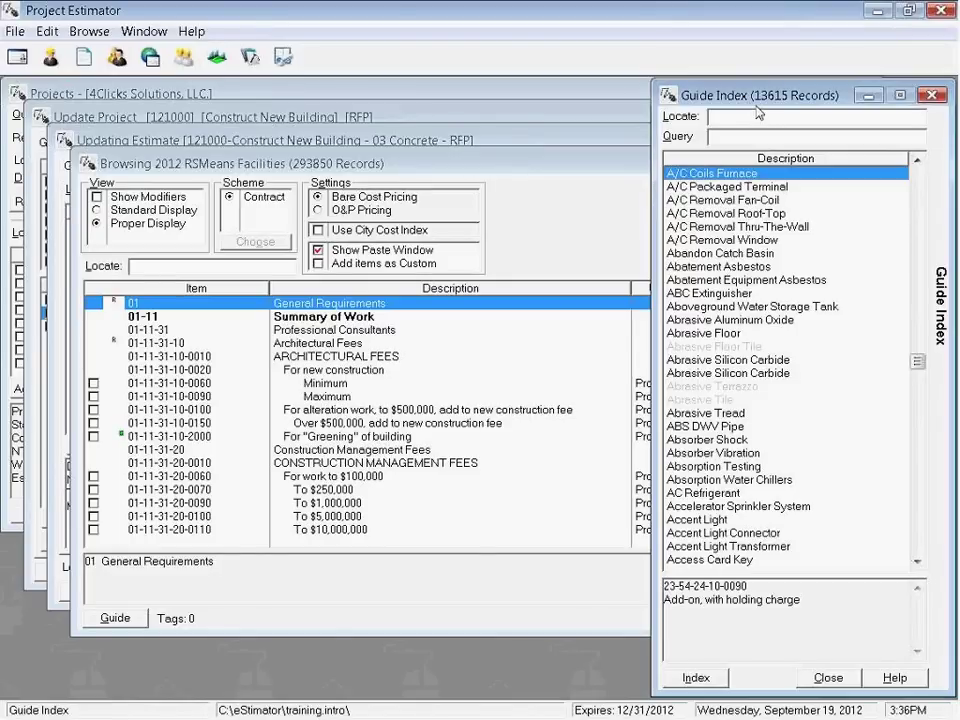
key("Down")
key("Down")
key("Down")
key("Up")
key("Up")
key("Up")
key("Down")
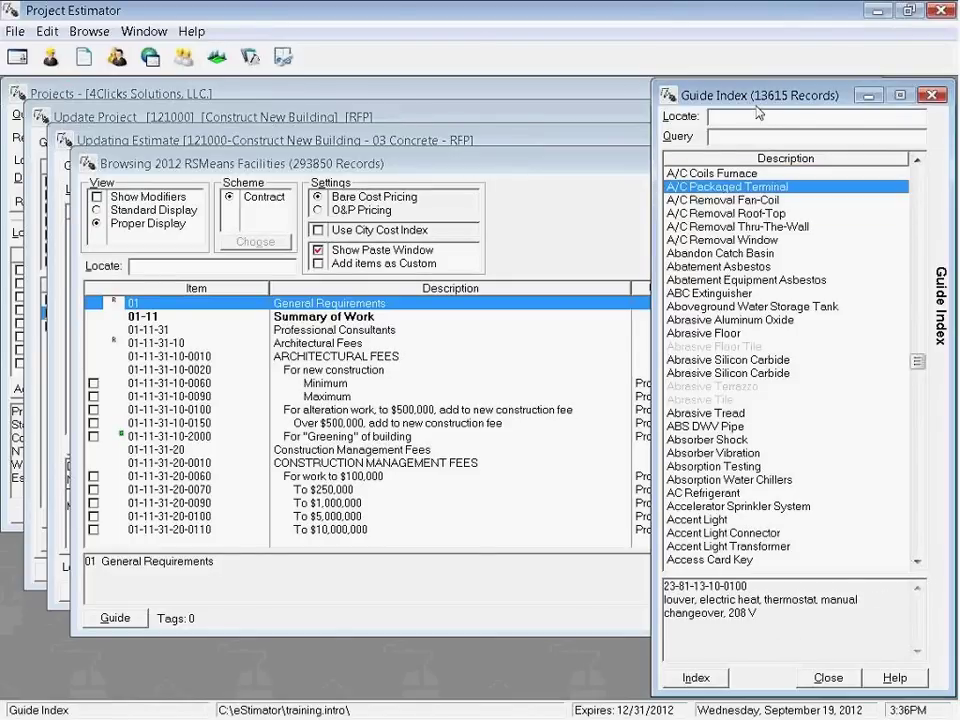
key("Down")
key("Down")
key("Down")
key("Up")
key("Up")
key("Up")
key("Up")
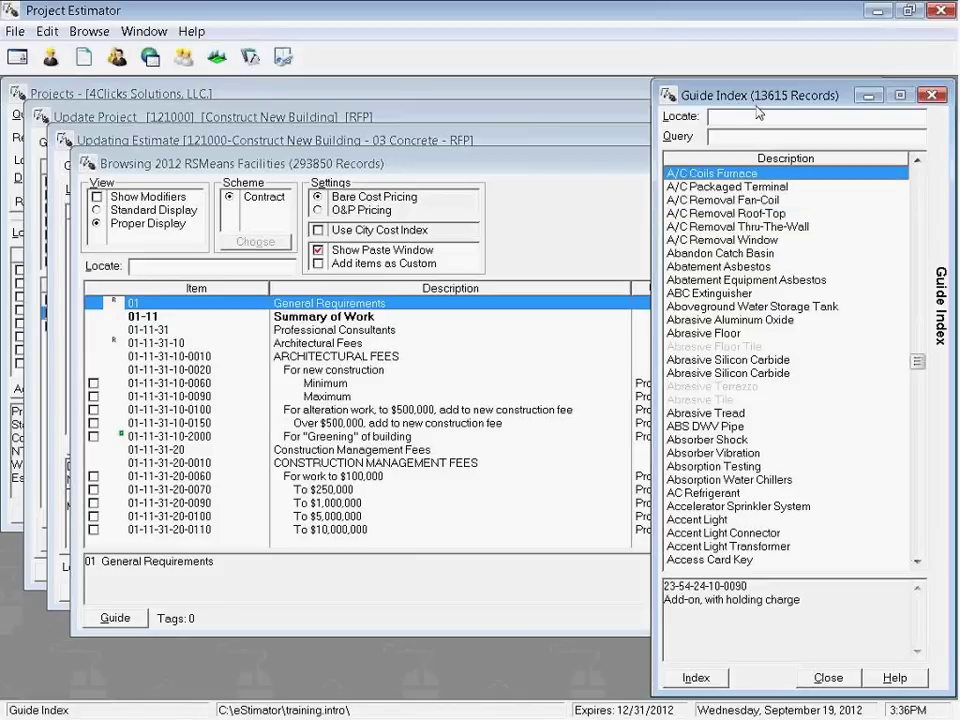
key("Down")
key("Down")
key("Down")
key("Down")
key("Up")
key("Up")
key("Up")
key("Up")
Try a 'COV' lookup, browse the Coal Tar Pitch, Coat and CO2 entries, then return to A/C Coils Furnace
type("C")
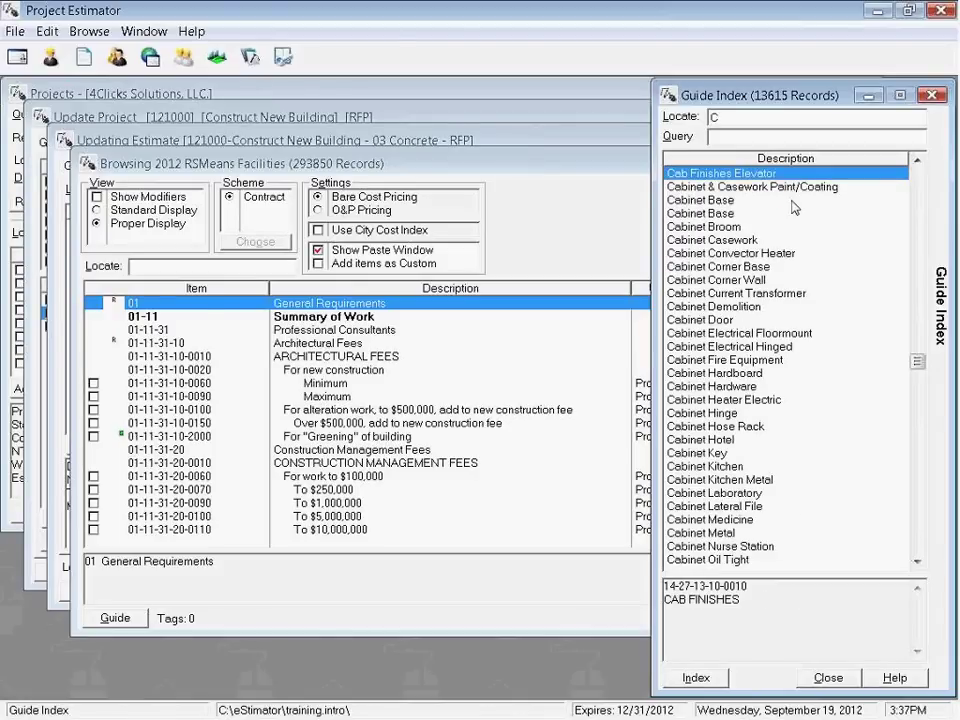
type("OV")
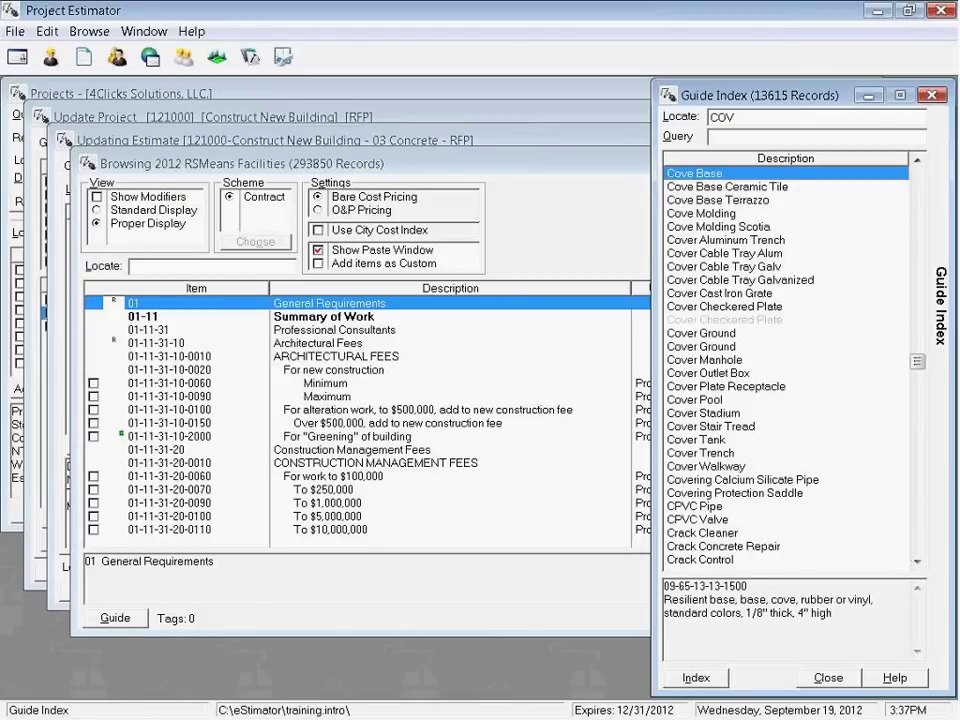
key("BackSpace")
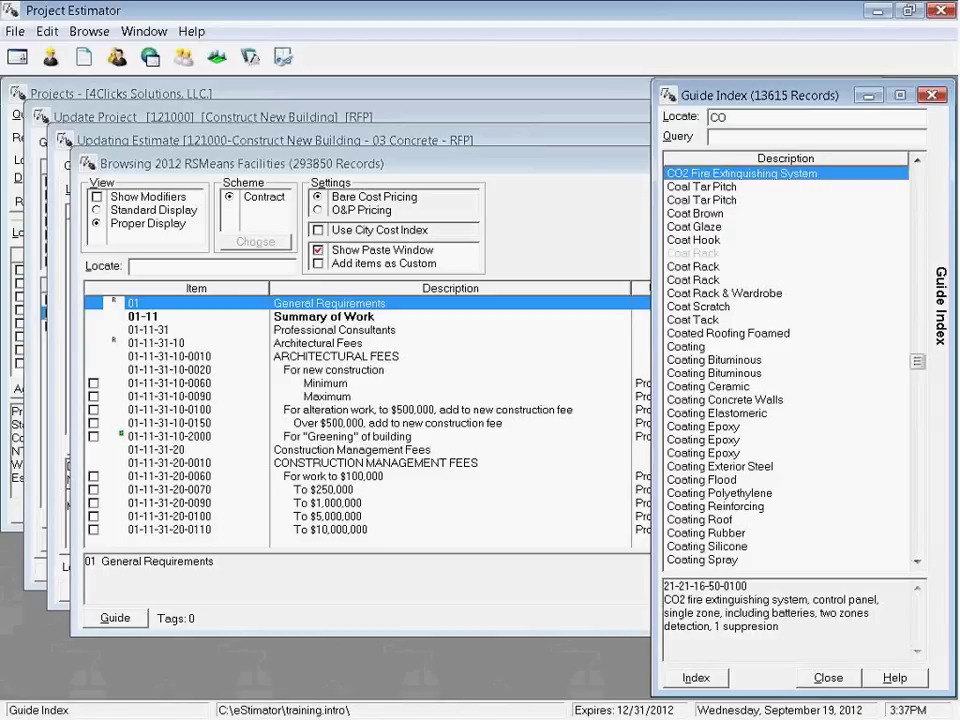
left_click(695, 213)
left_click(700, 186)
left_click(694, 226)
left_click(700, 199)
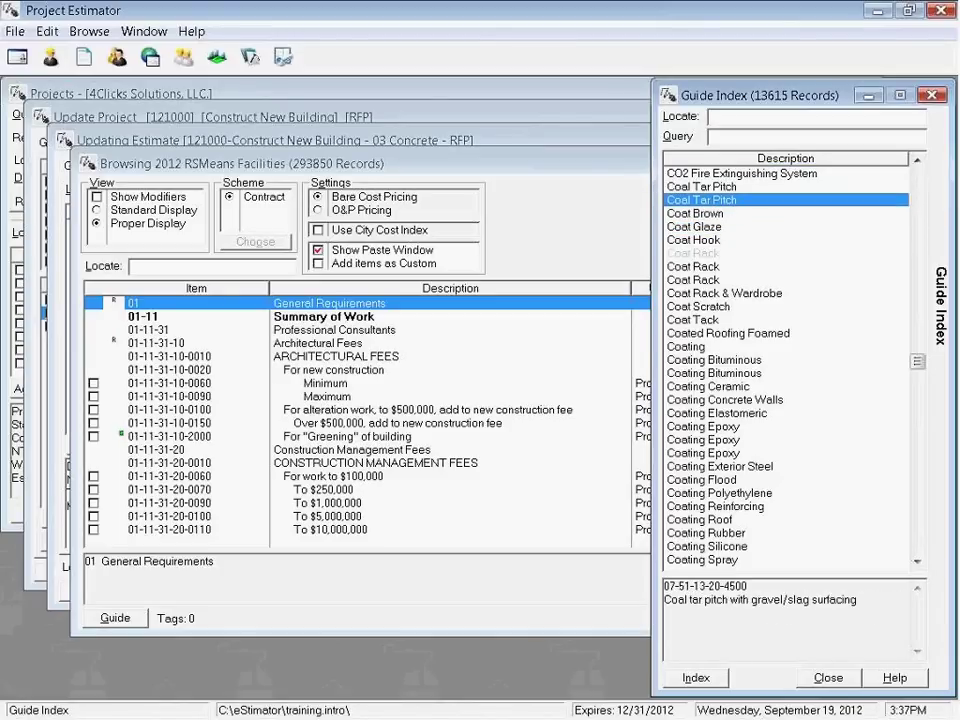
left_click(740, 173)
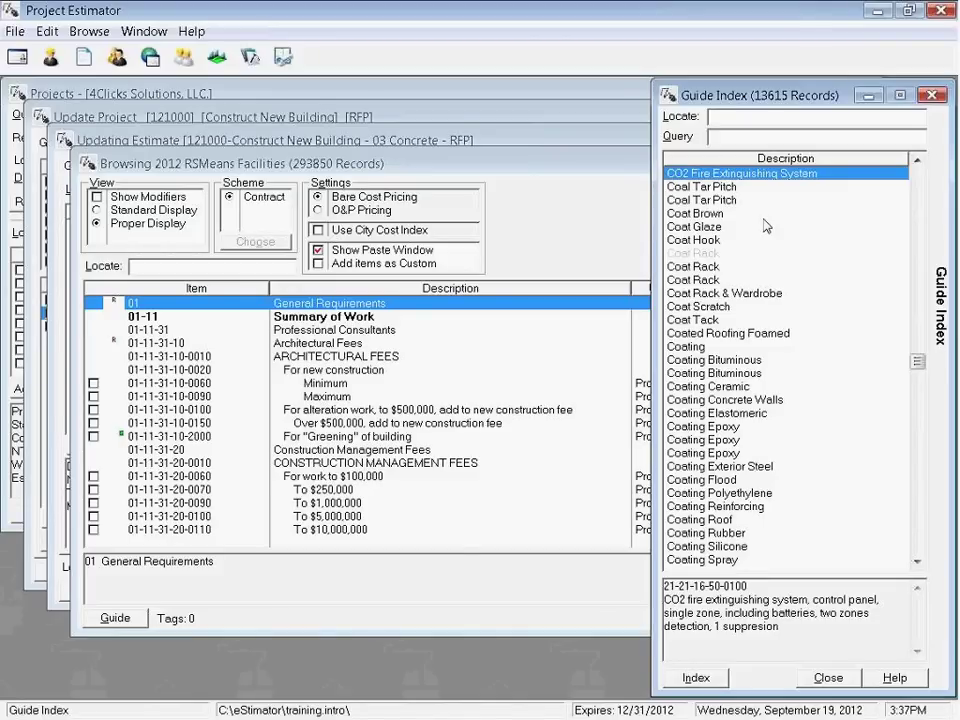
key("Home")
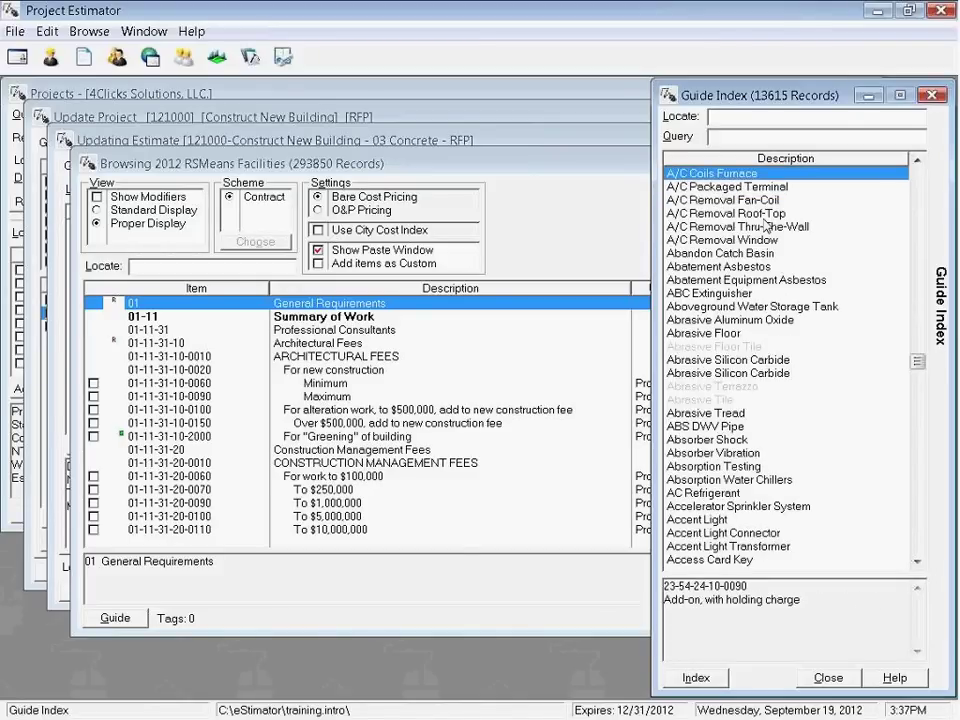
left_click(727, 115)
type("cove")
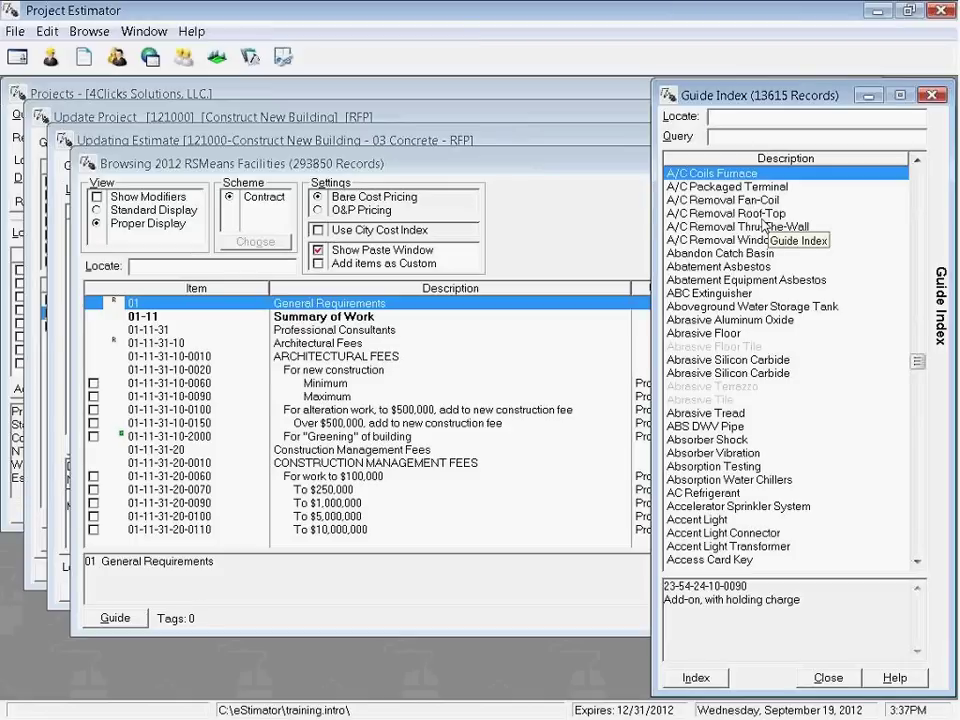
type(" base")
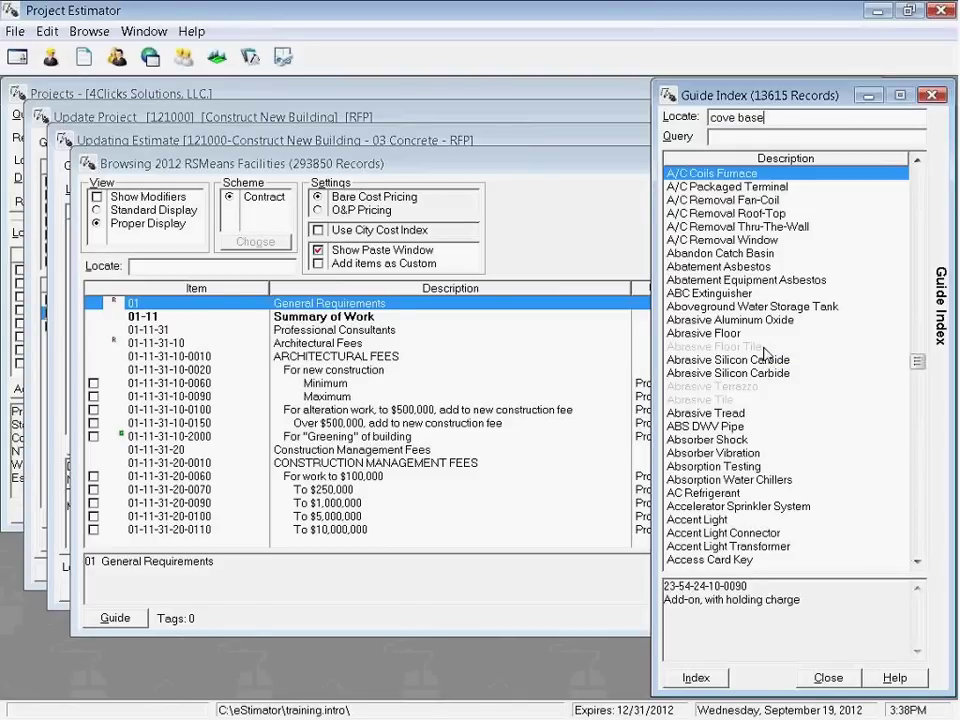
key("Return")
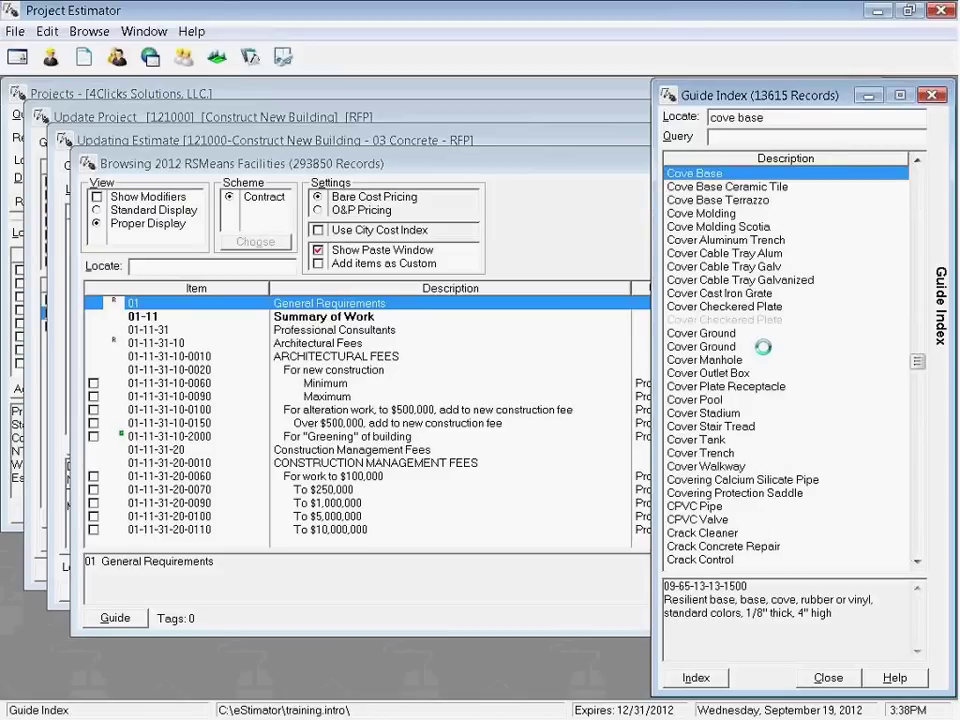
Try 'elec' and 'dumps' lookups, clear them, and return the list to A/C Coils Furnace
left_click(712, 186)
key("Up")
type("elec")
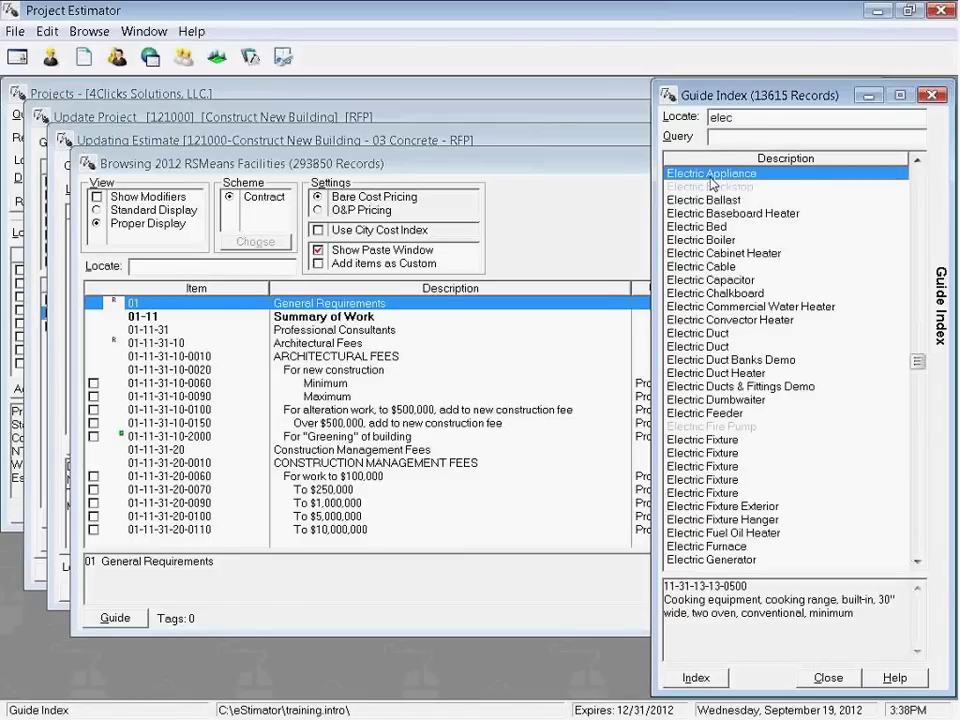
key("Up")
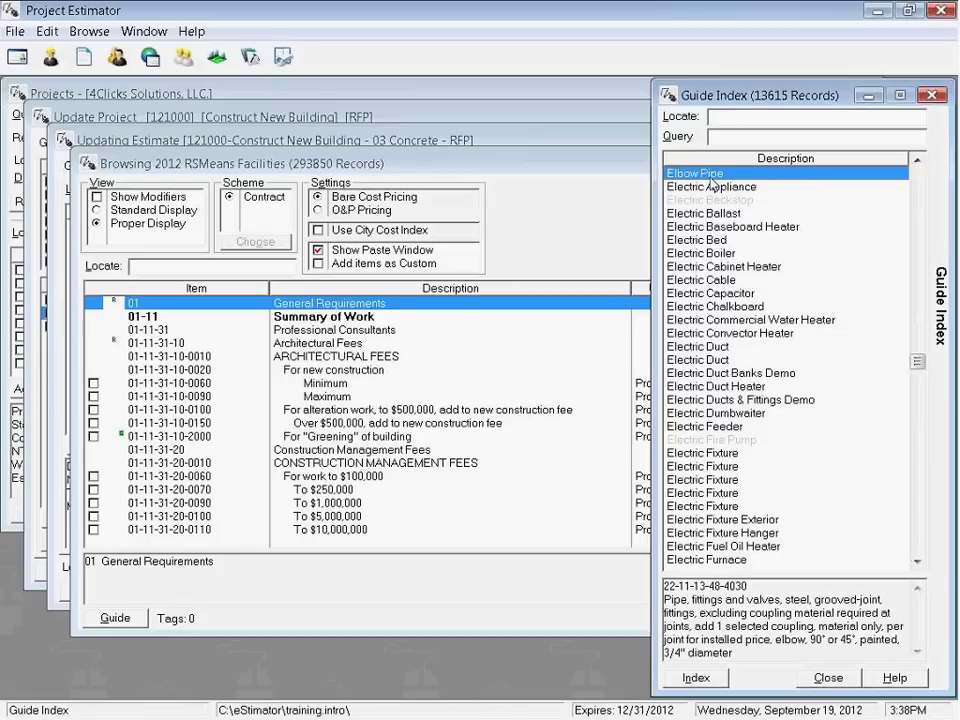
type("dumps")
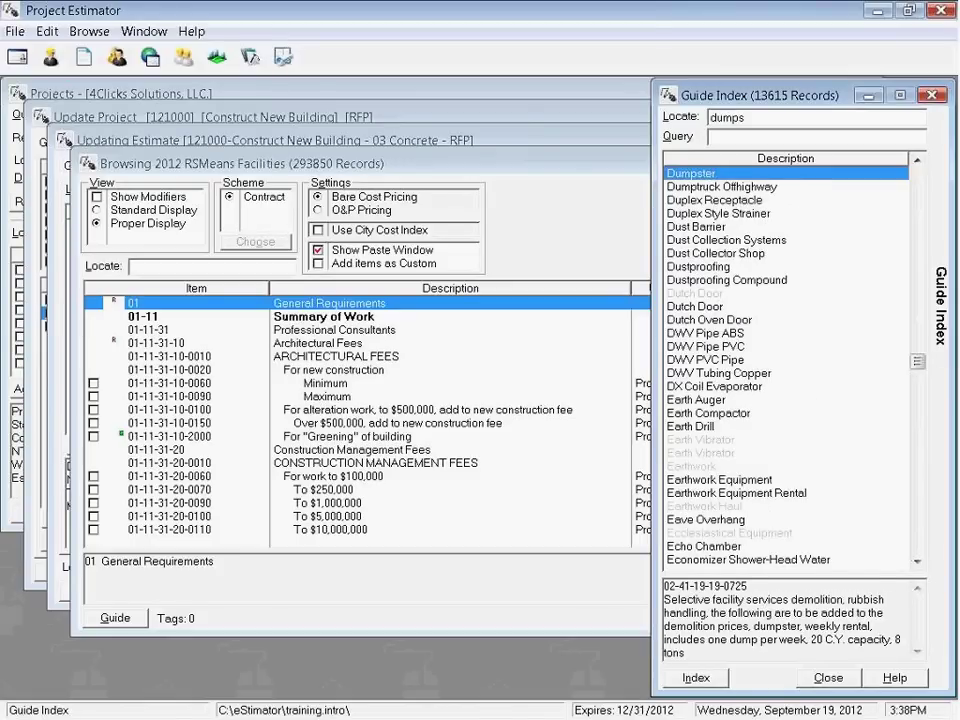
key("Down")
key("Up")
key("Home")
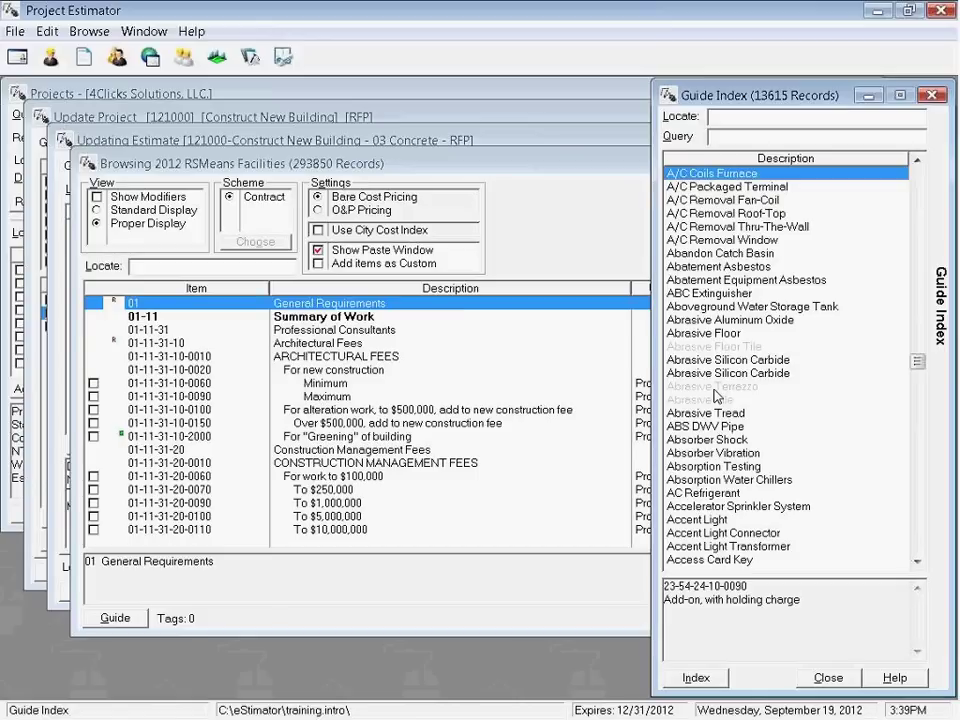
Run the 'cov bas' query, filtering the index to five base cove and cove base entries
left_click(720, 138)
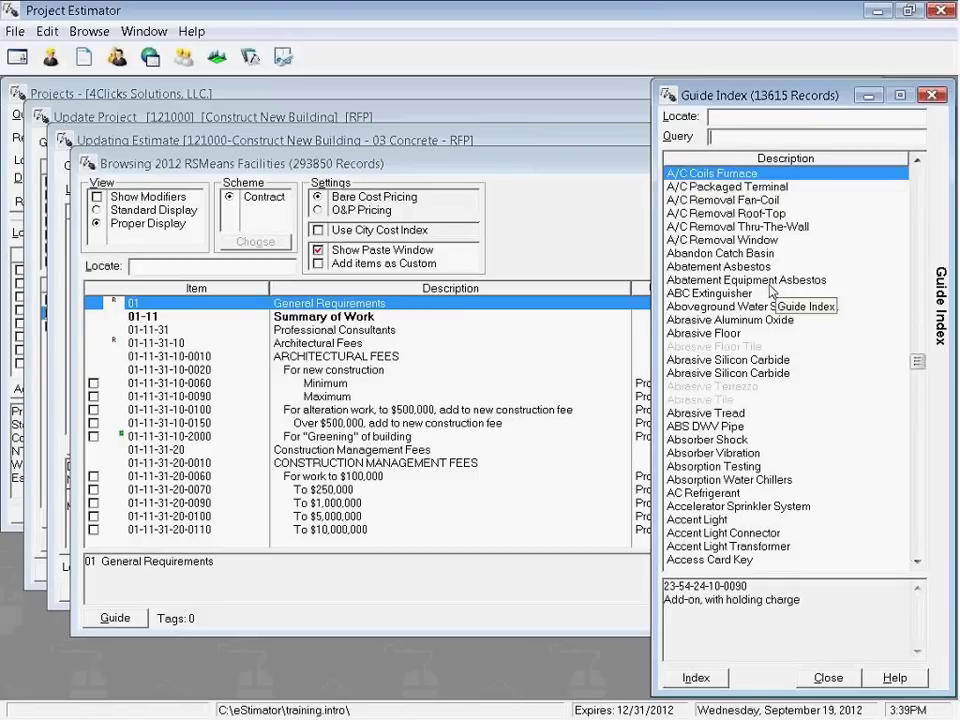
type("cov")
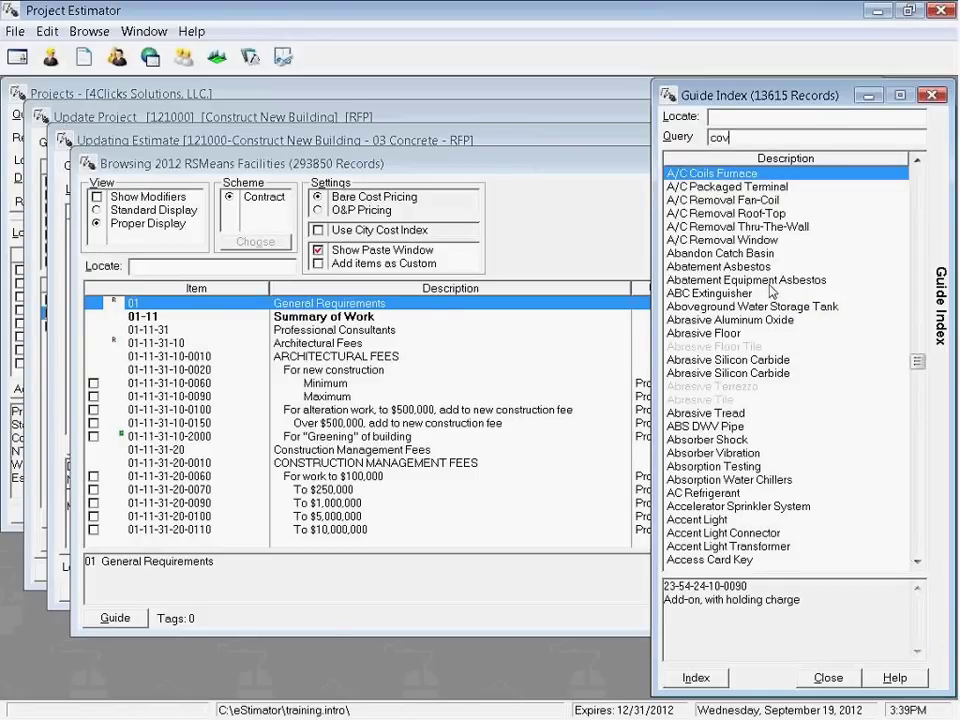
type(" bas")
key("Return")
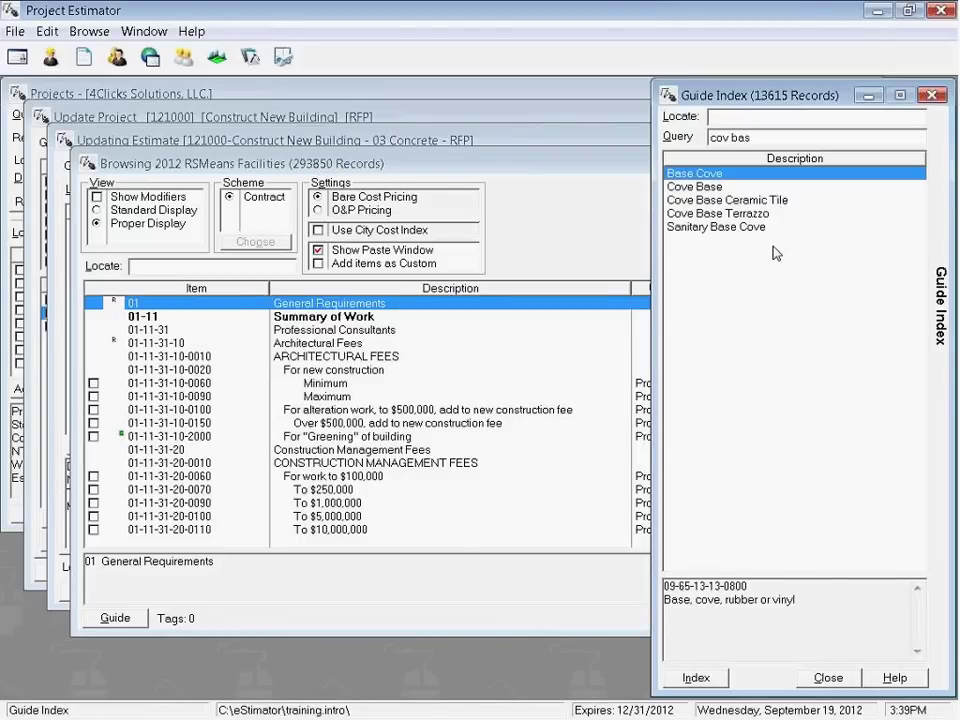
Select Cove Base in the filtered results to show its 1/8" thick, 4" high rubber or vinyl base details
left_click(734, 191)
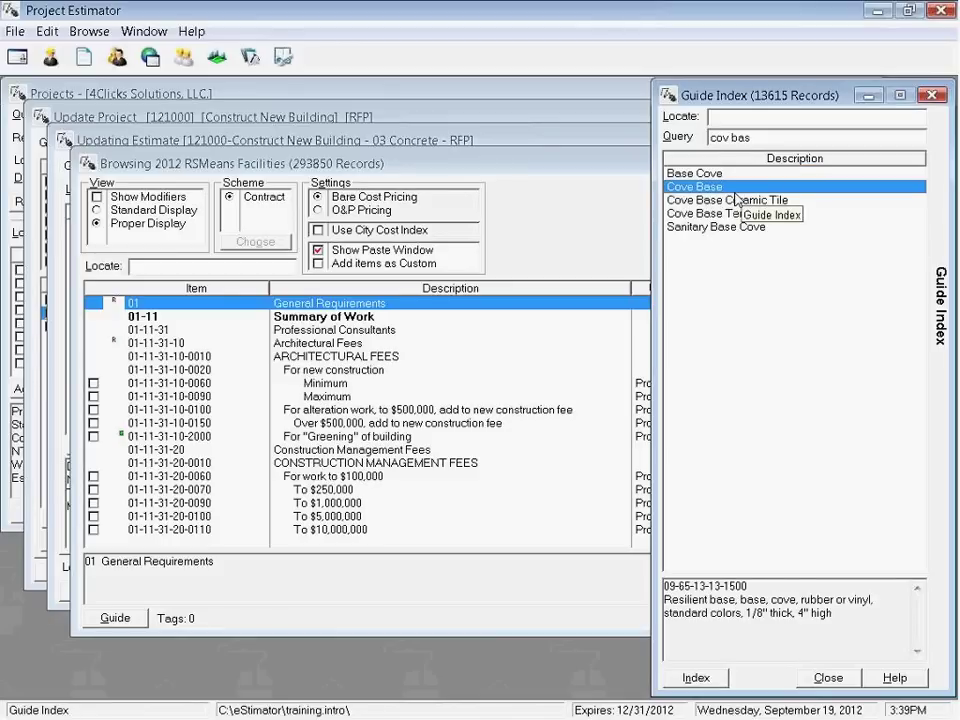
key("Down")
key("Down")
key("Down")
key("Up")
key("Up")
key("Up")
key("Up")
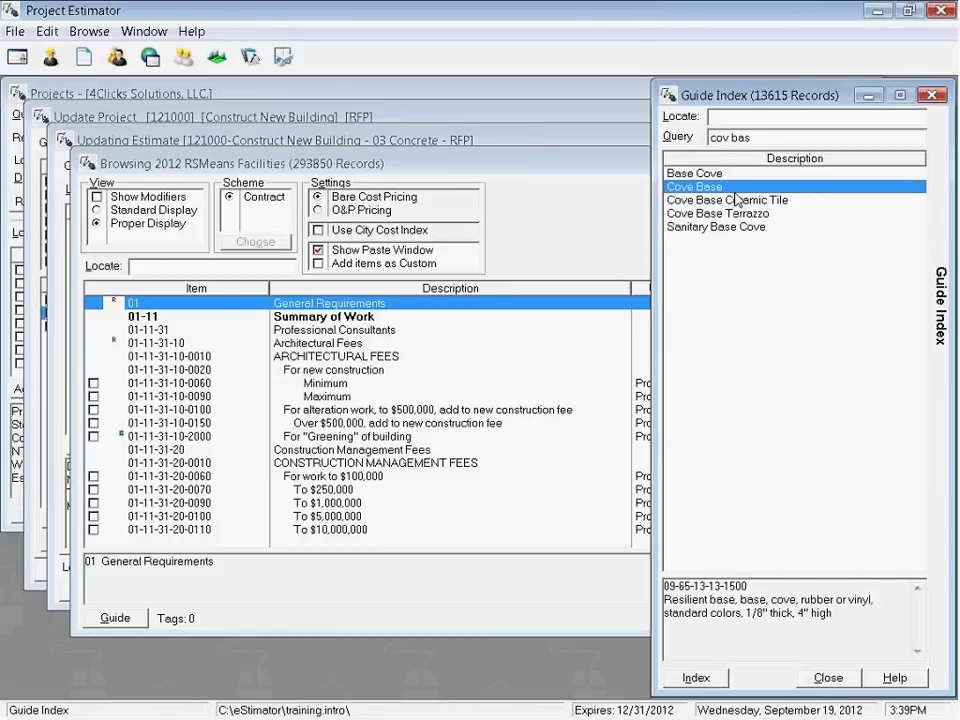
key("Down")
right_click(736, 188)
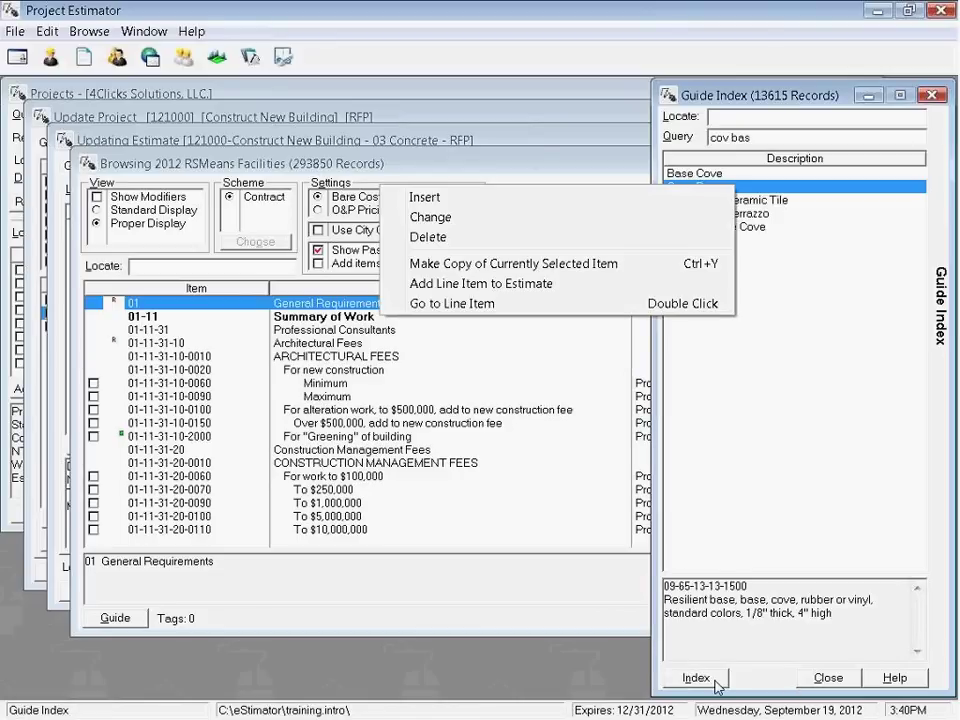
right_click(662, 689)
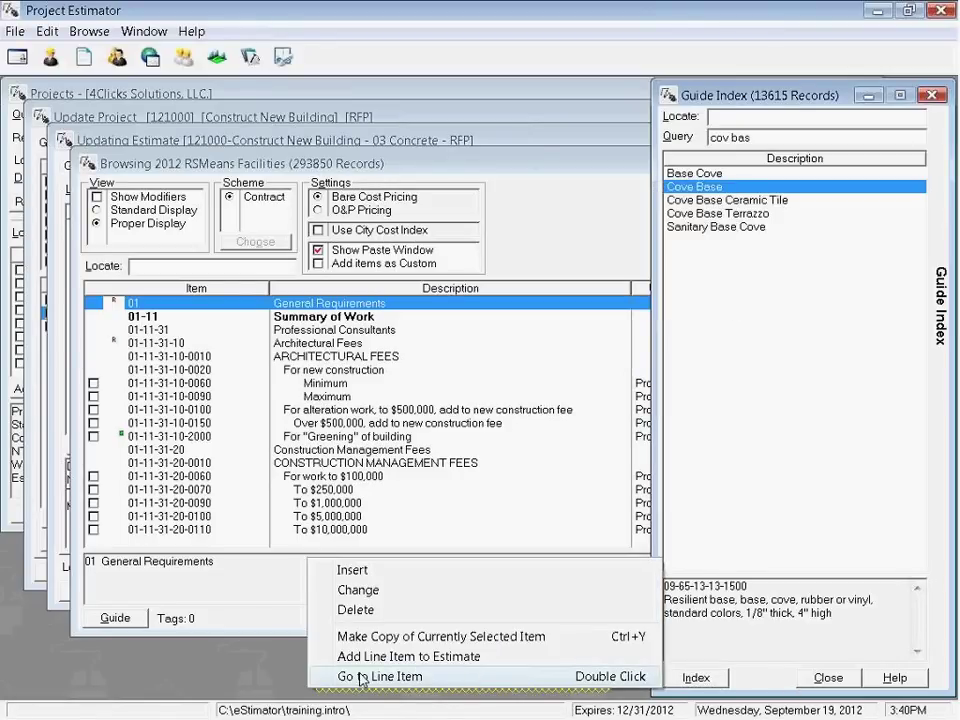
left_click(560, 677)
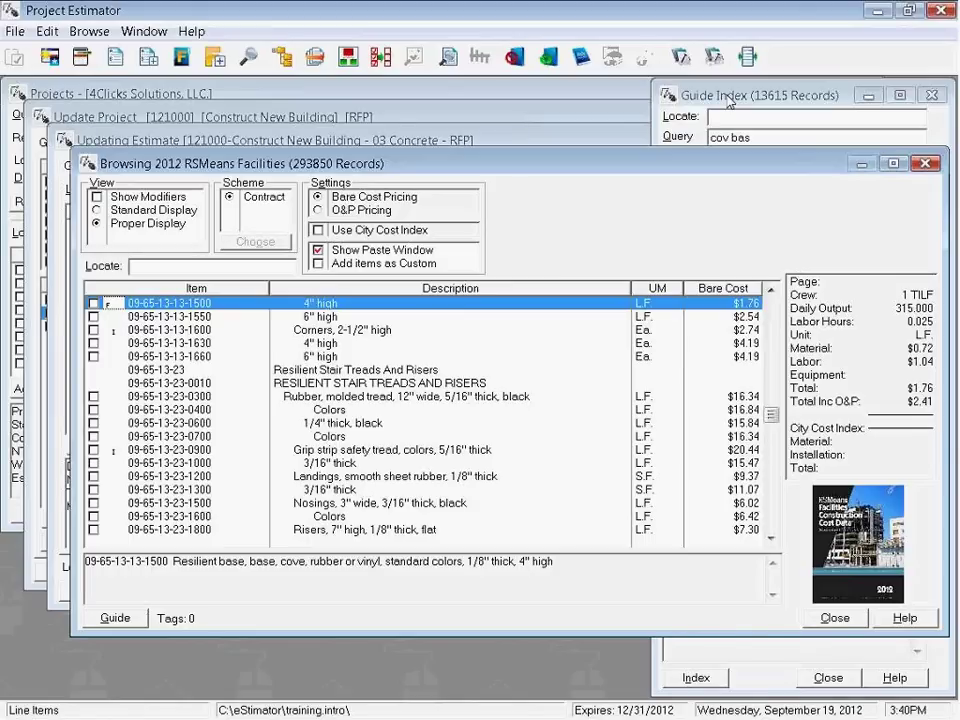
left_click(730, 101)
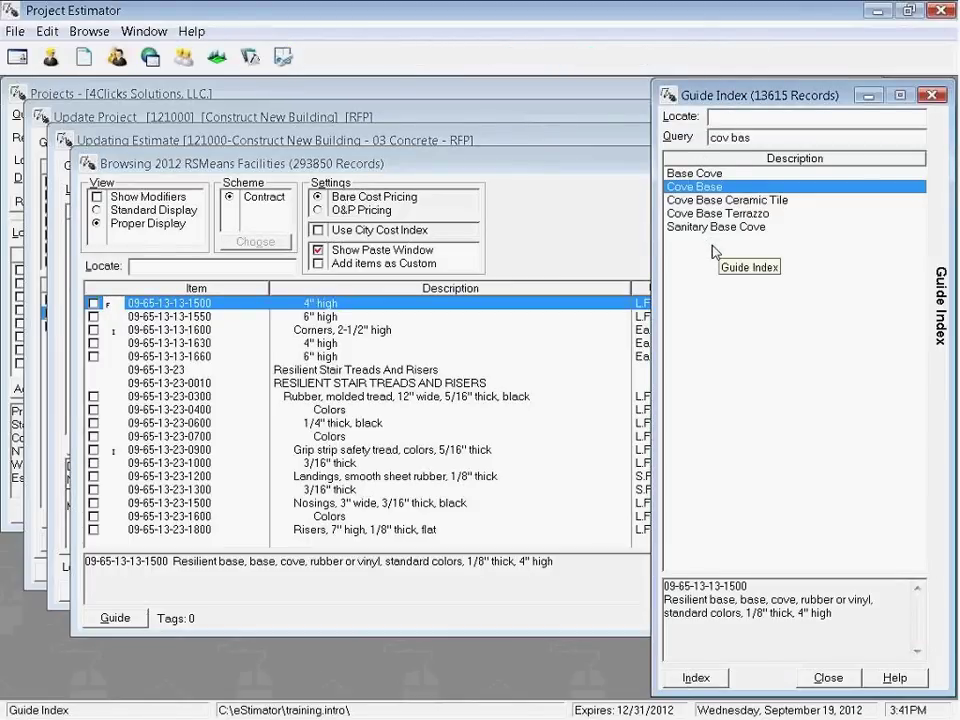
key("Down")
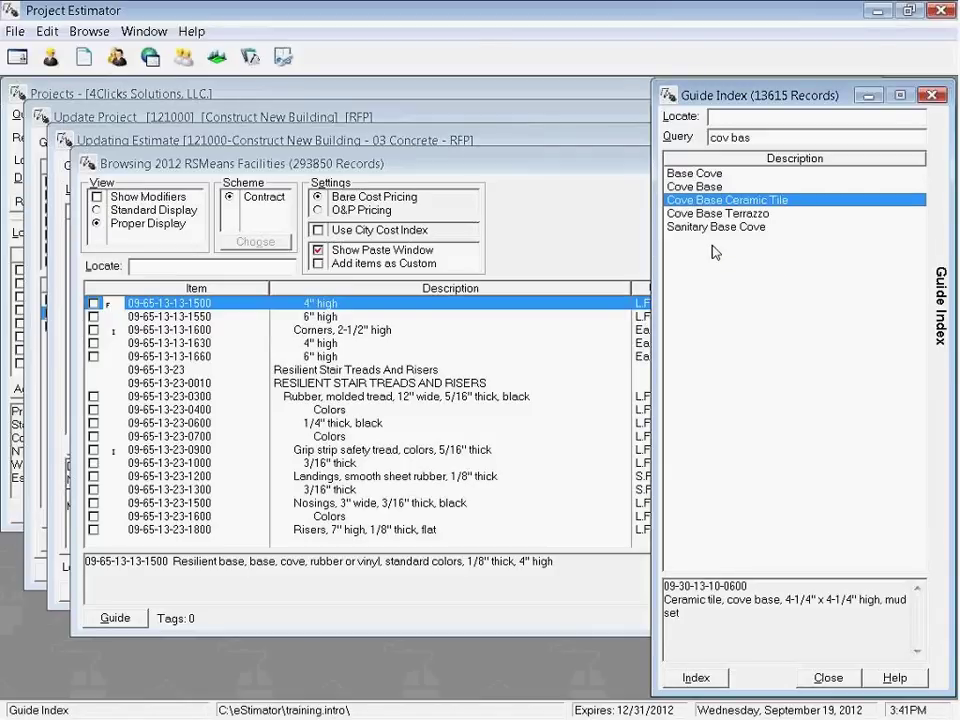